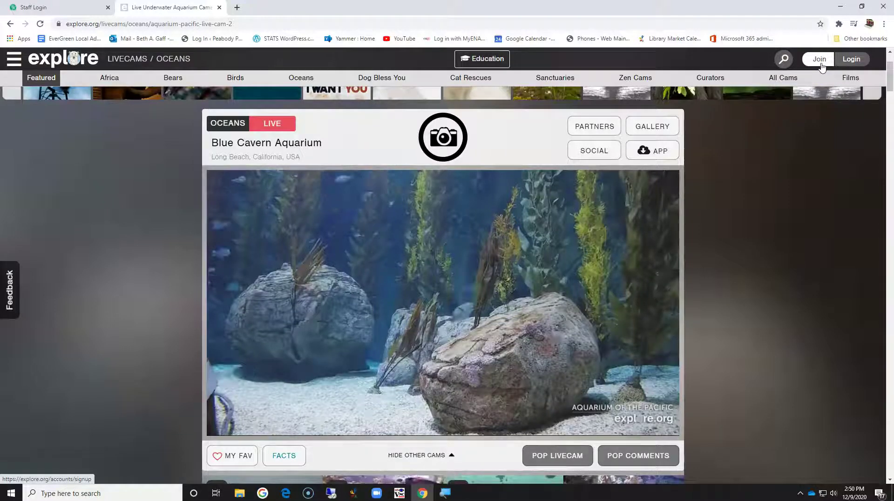
Open the explore.org Join dialog from the Blue Cavern Aquarium cam page's header
click(821, 61)
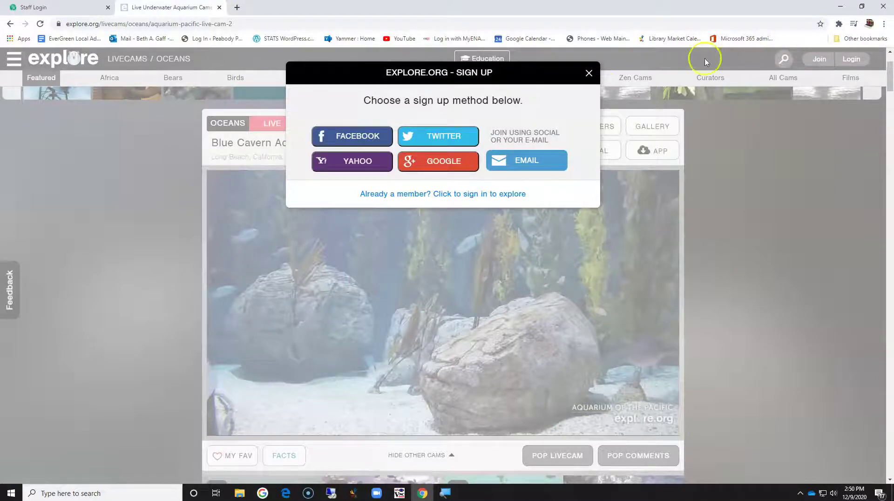
Choose Email sign-up and fill in the e-mail address and a username
click(355, 139)
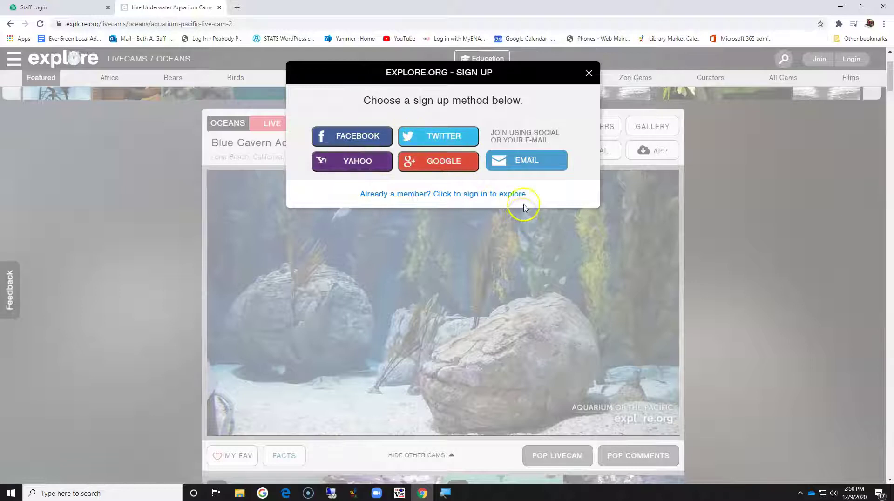
click(520, 163)
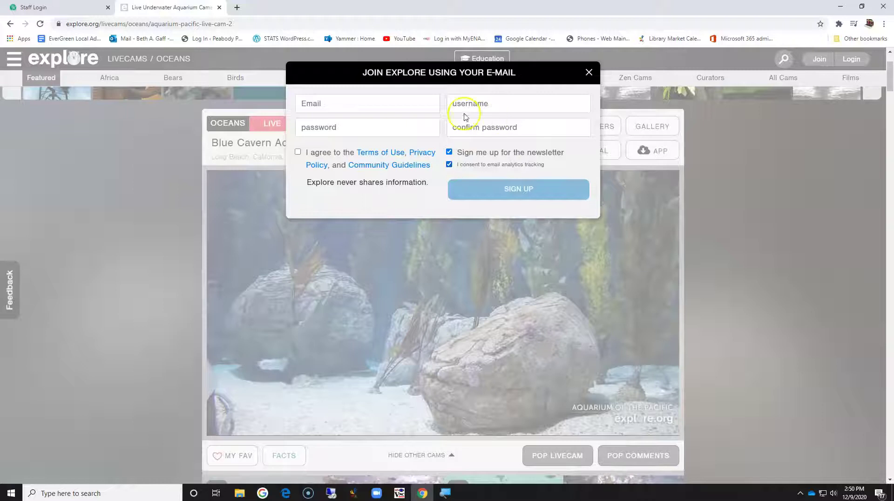
click(386, 105)
click(343, 125)
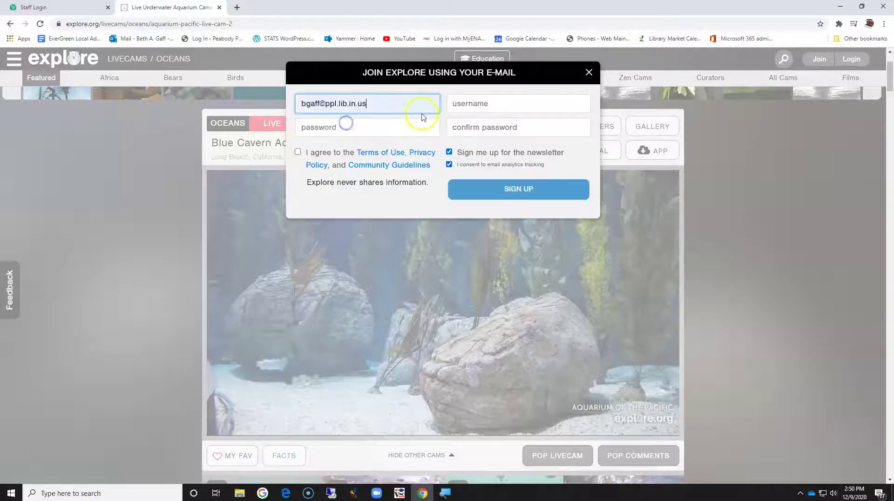
click(493, 103)
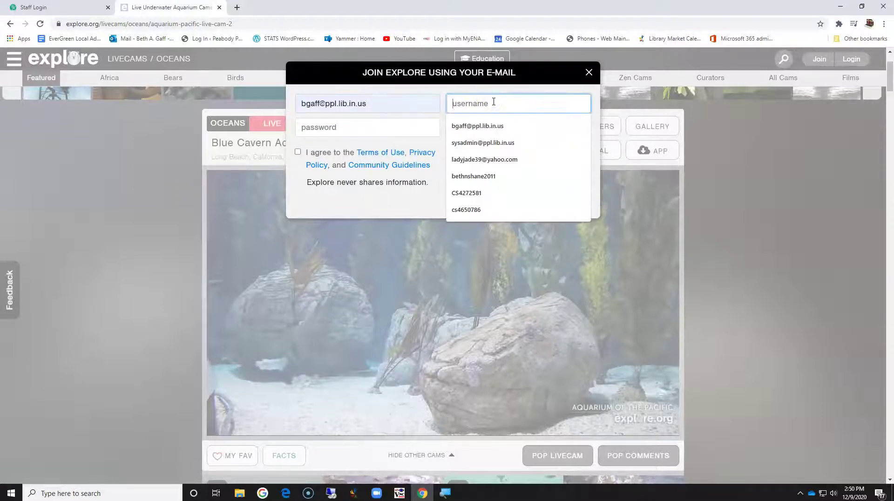
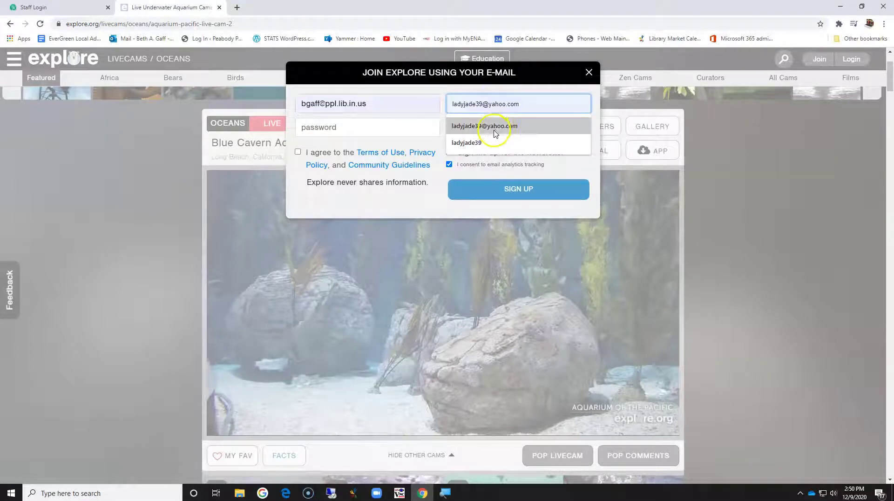
click(741, 183)
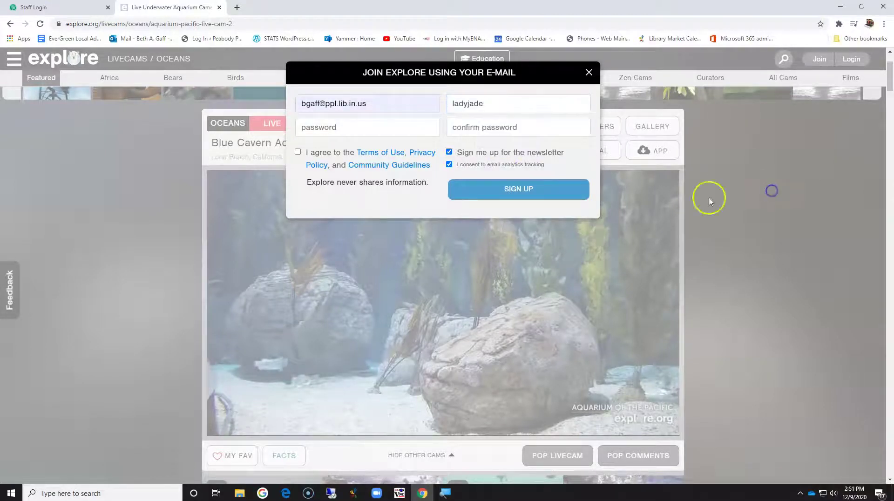
Enter and confirm the account password, then accept the terms of use
click(390, 131)
click(383, 131)
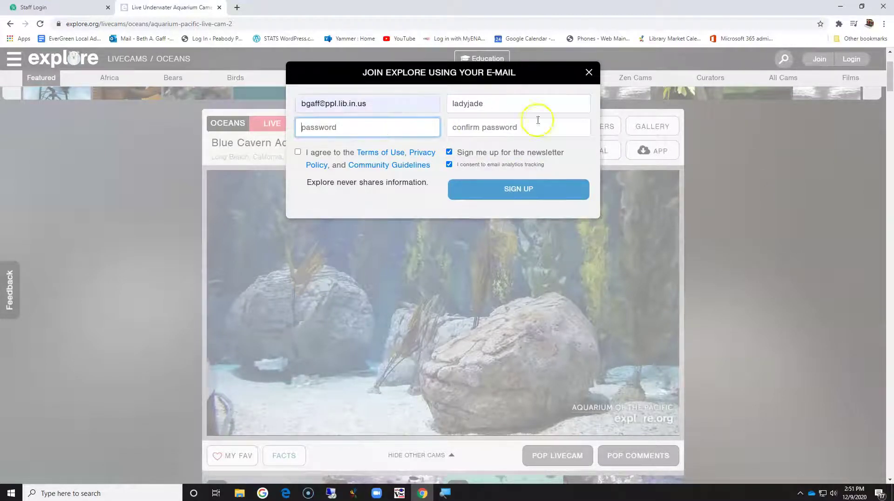
click(554, 112)
click(351, 127)
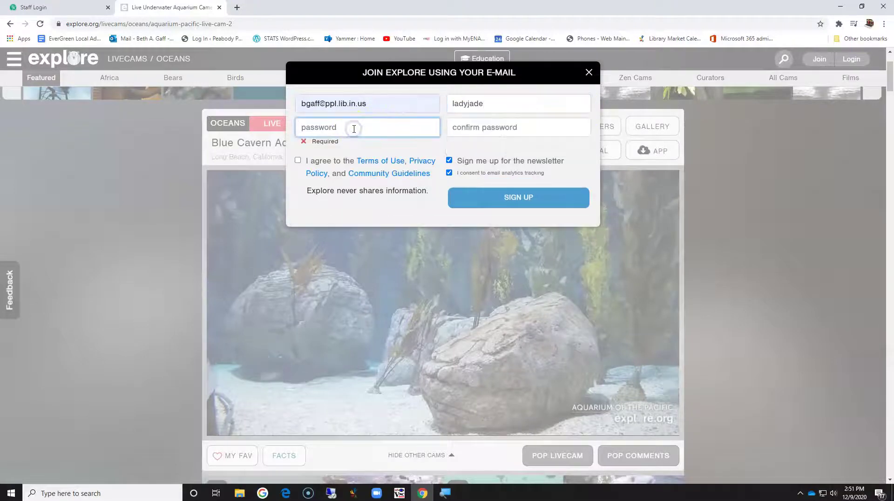
text(•••)
key(Tab)
text(••••••••)
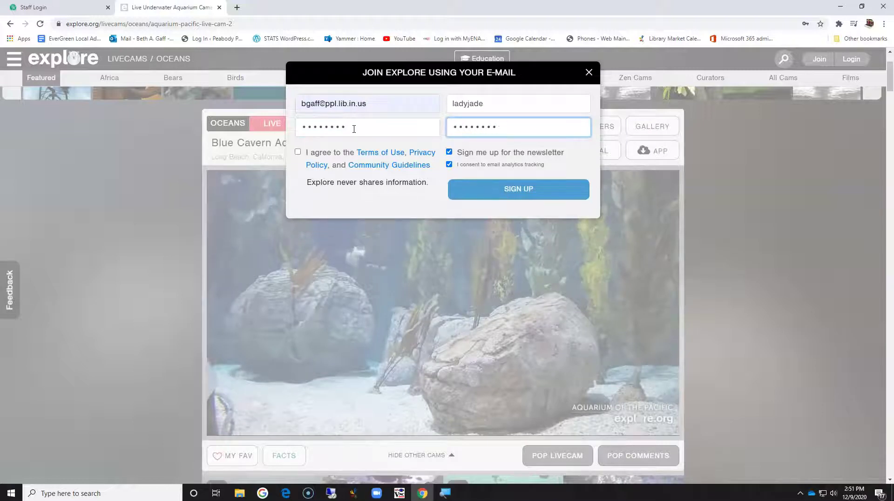
click(298, 153)
Submit the sign-up, skip the profile photo, save the password in Chrome, and finish
click(518, 191)
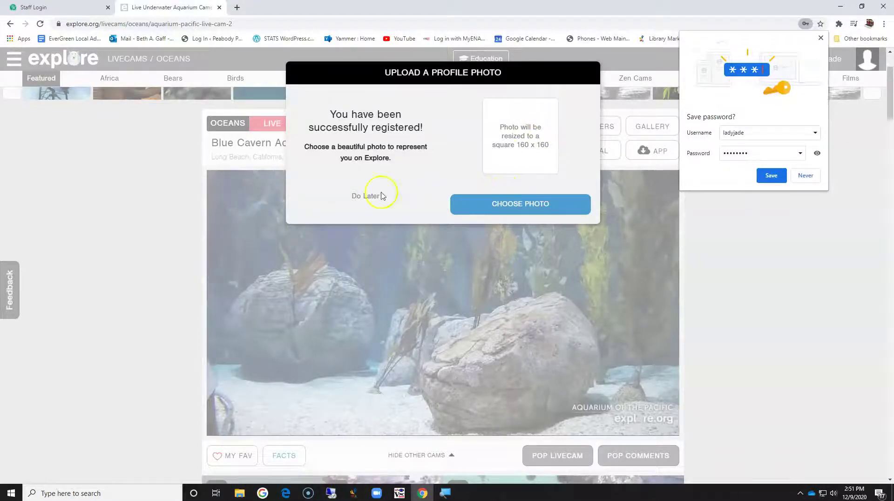
click(364, 197)
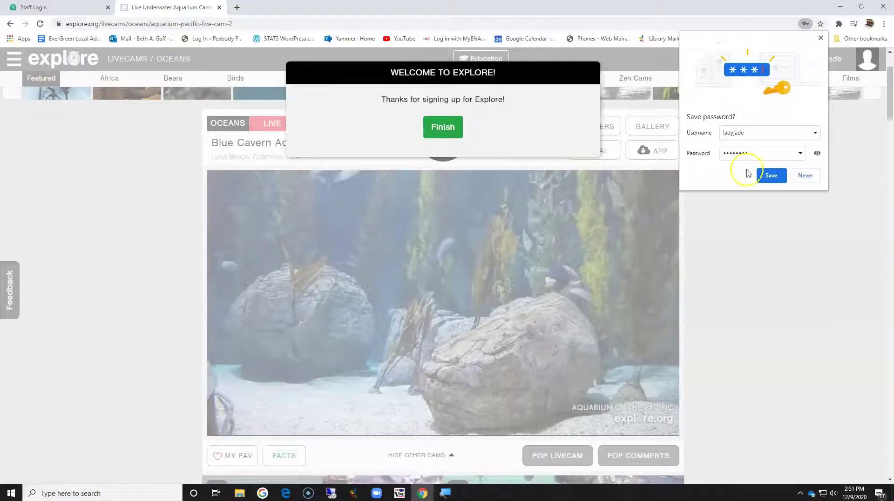
click(772, 173)
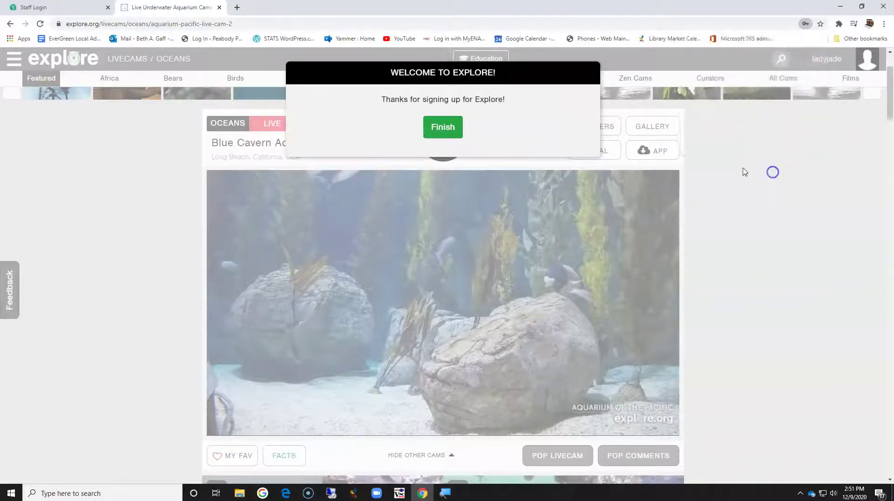
click(443, 129)
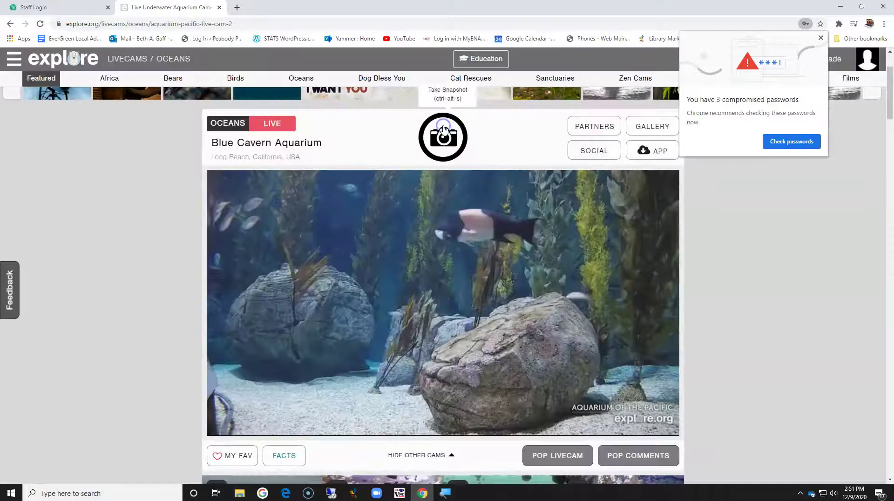
Dismiss the compromised-passwords warning, leftover popups and the explore.org mail notification
click(821, 39)
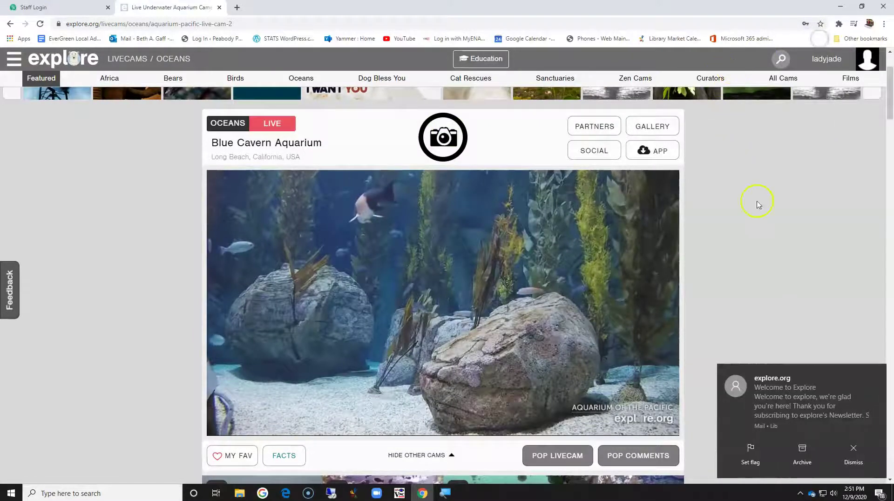
click(792, 414)
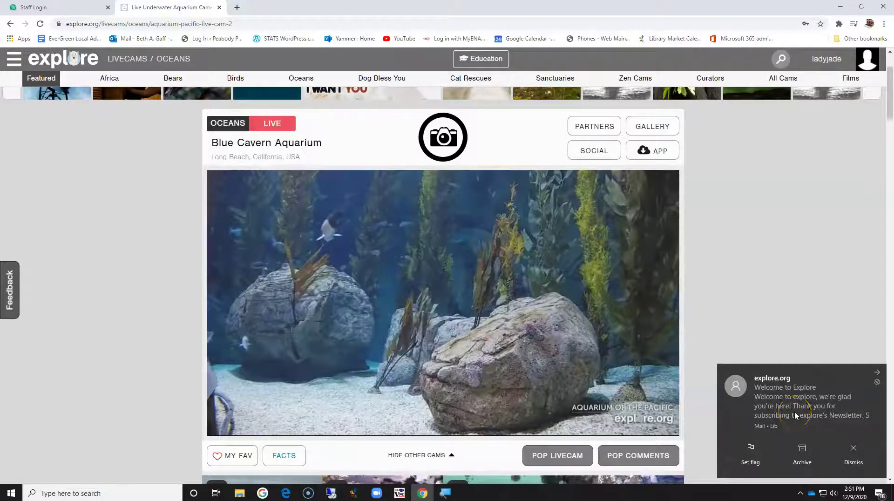
click(796, 425)
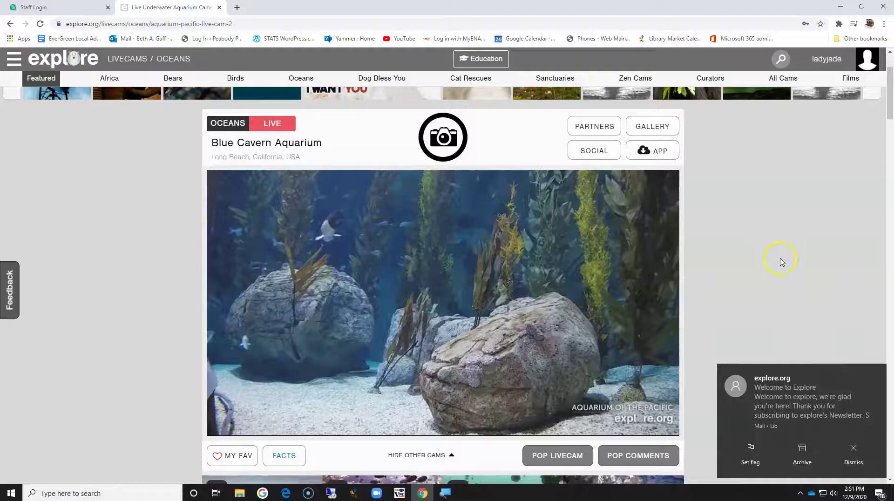
scroll(515, 285, down, 5)
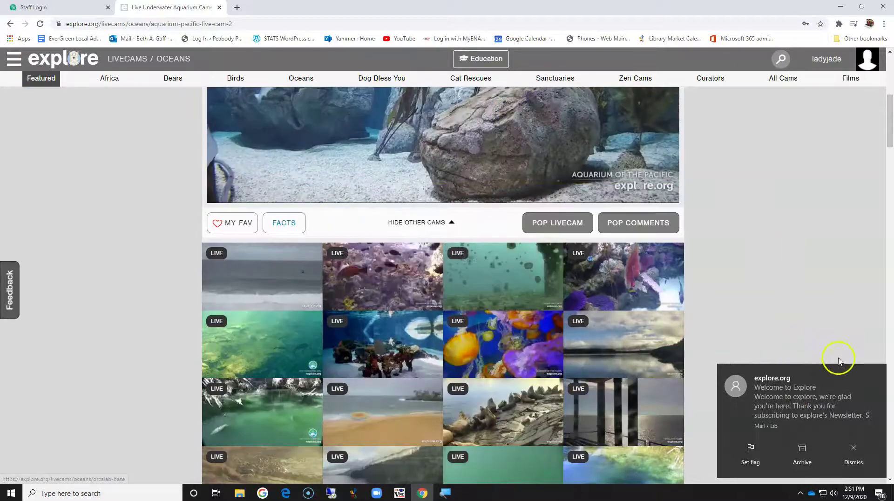
click(877, 373)
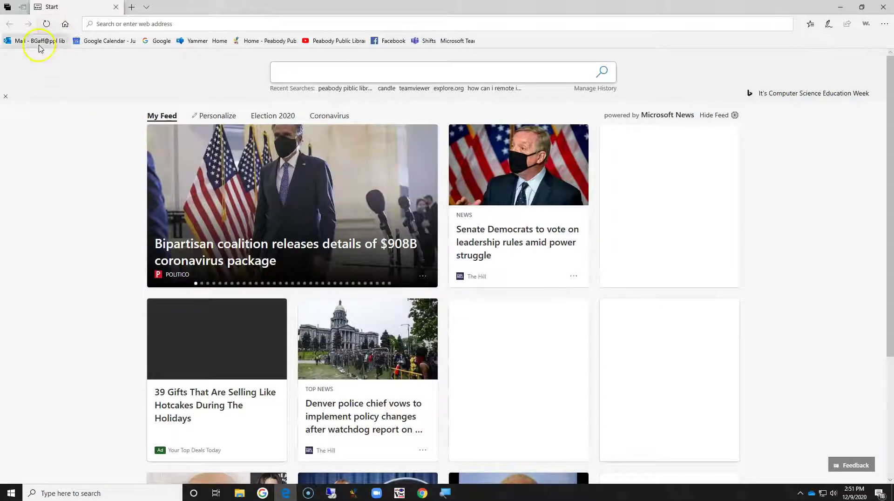
Open the explore.org 'Welcome to Explore' email in Outlook's Focused inbox
click(35, 41)
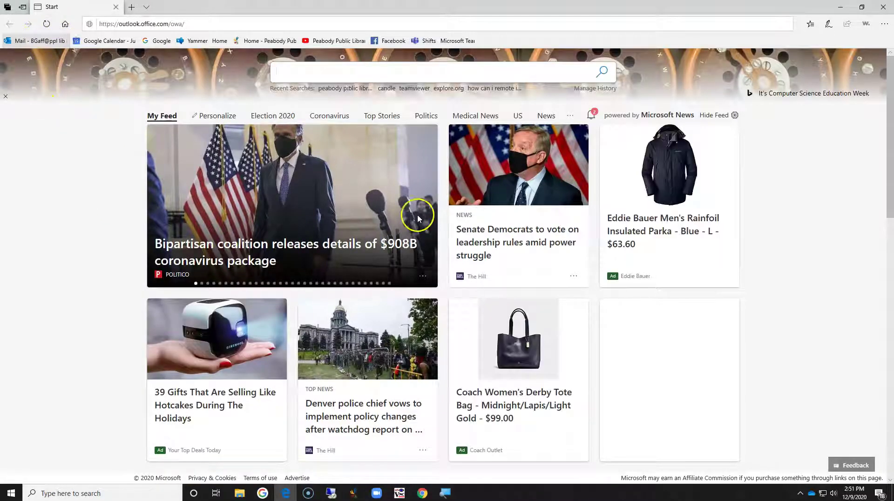
click(31, 45)
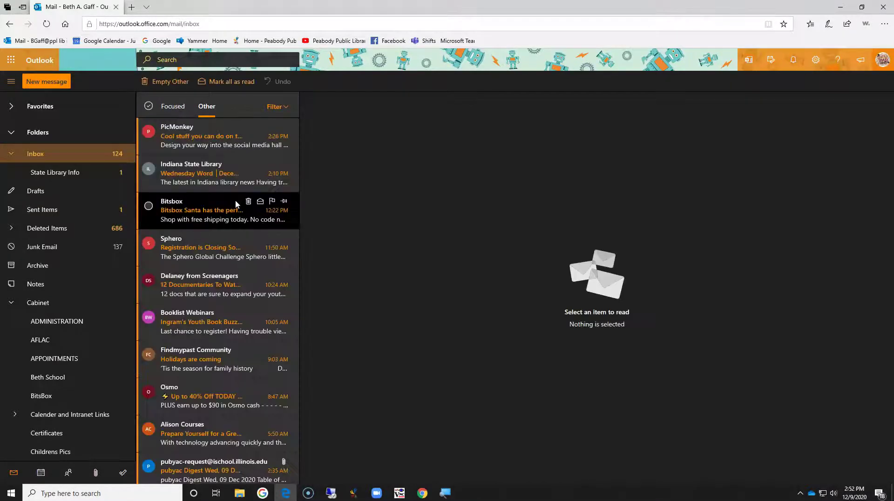
click(174, 107)
click(196, 139)
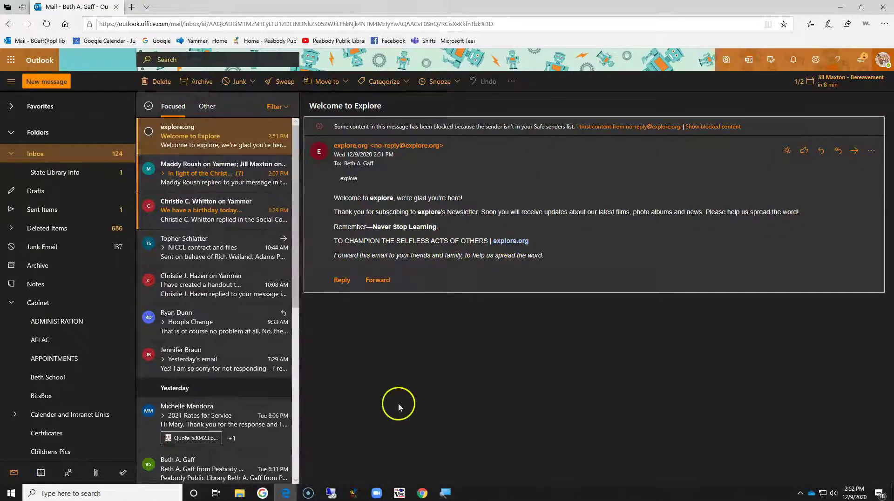
Back on explore.org, open the West Coast Sea Nettles - Jellyfish Tank cam tile
click(286, 494)
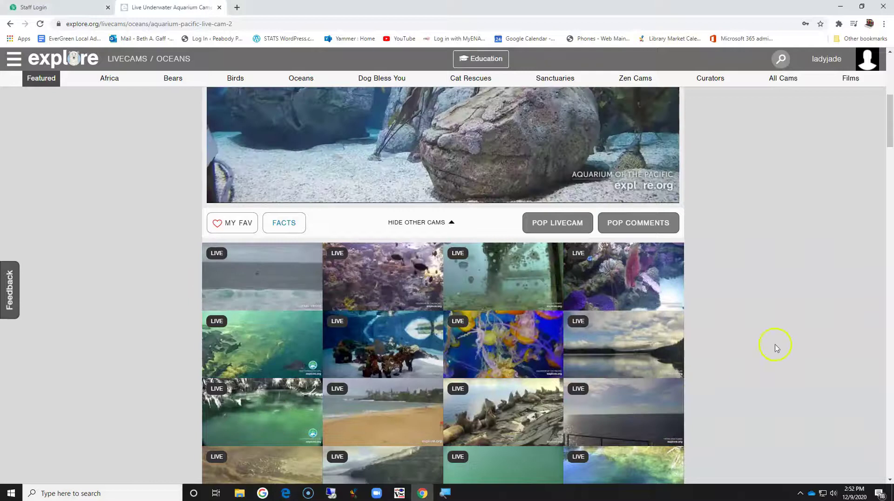
scroll(722, 285, up, 5)
scroll(717, 291, down, 7)
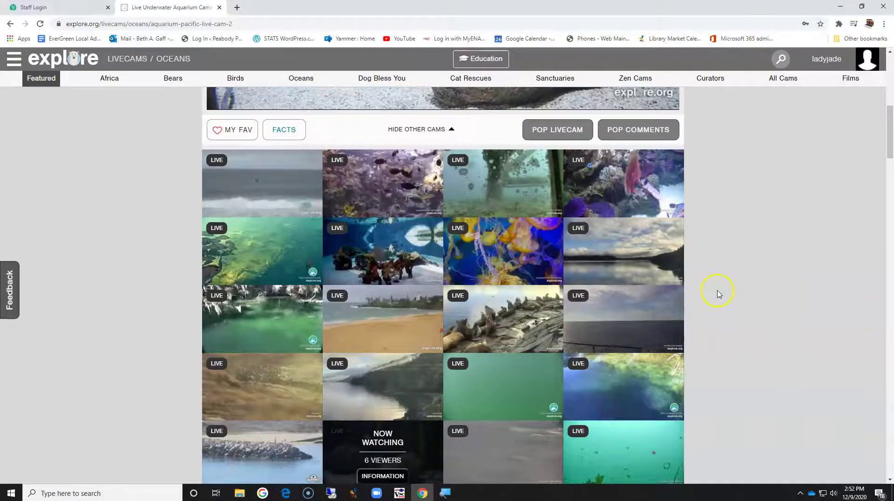
mouse_move(508, 250)
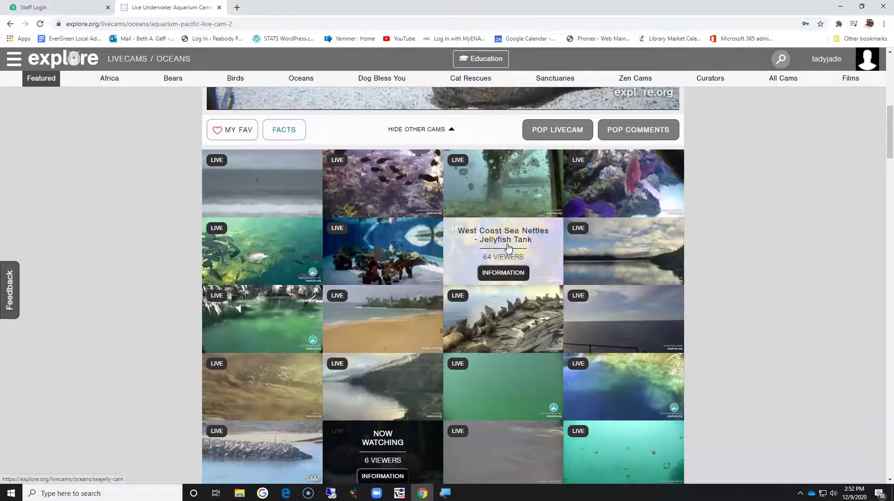
click(508, 247)
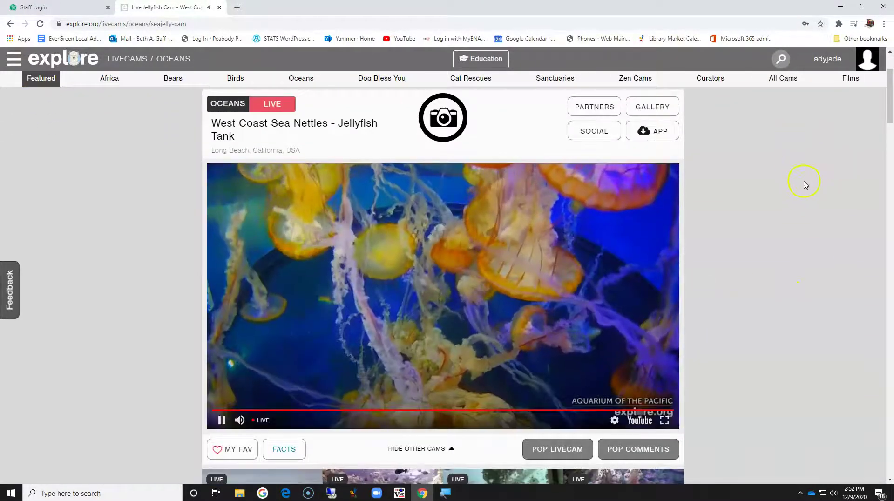
Capture a jellyfish snapshot in the Snapshot Tool and save-and-download it
click(442, 119)
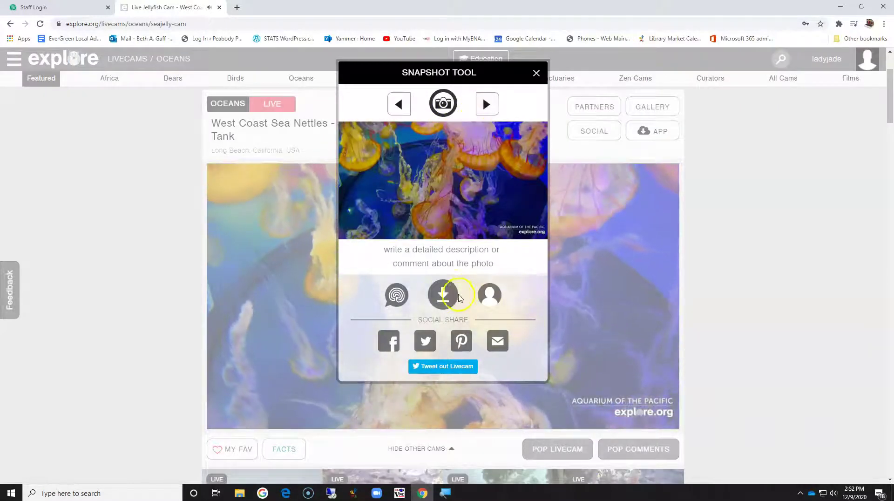
click(436, 299)
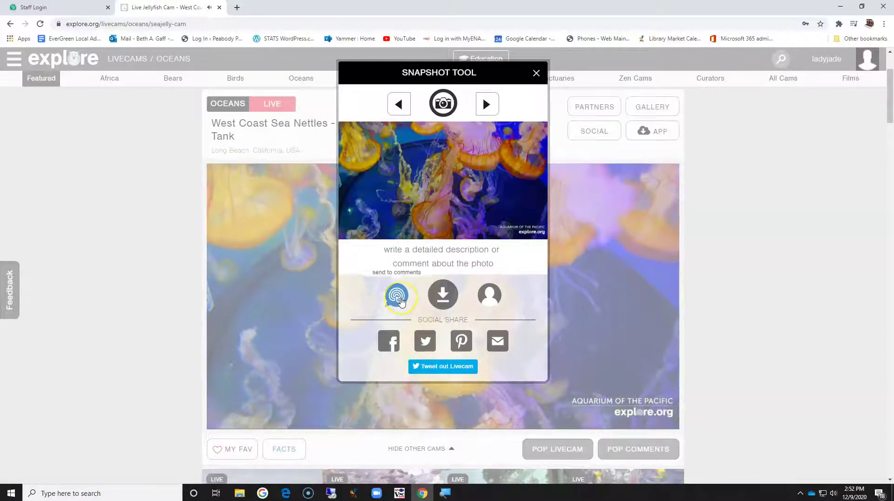
click(400, 301)
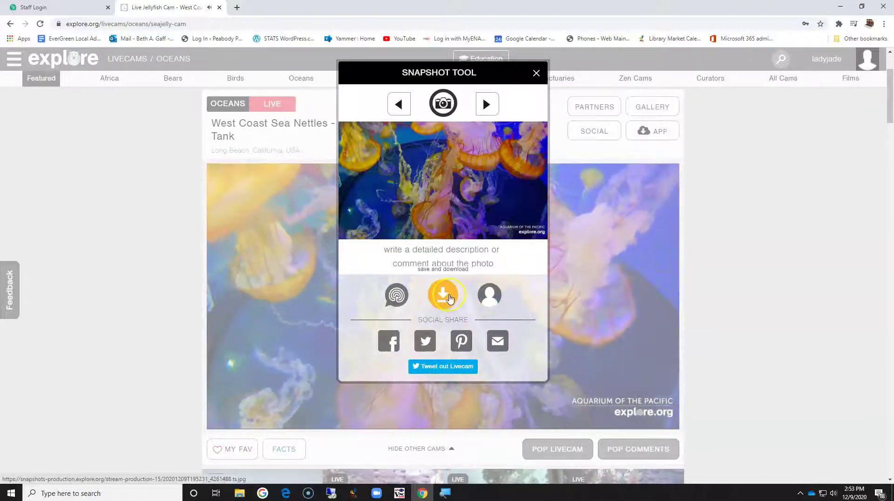
Open the downloaded jellyfish JPG in a new tab and view it at full size
click(448, 296)
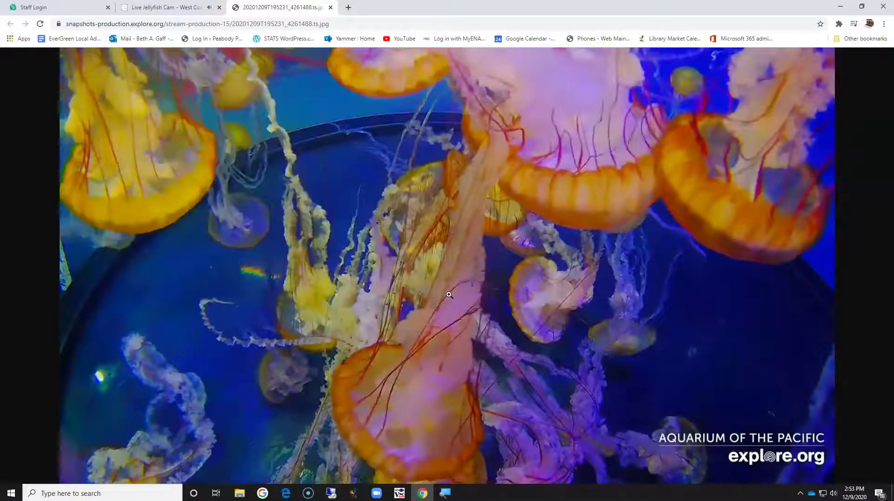
click(684, 310)
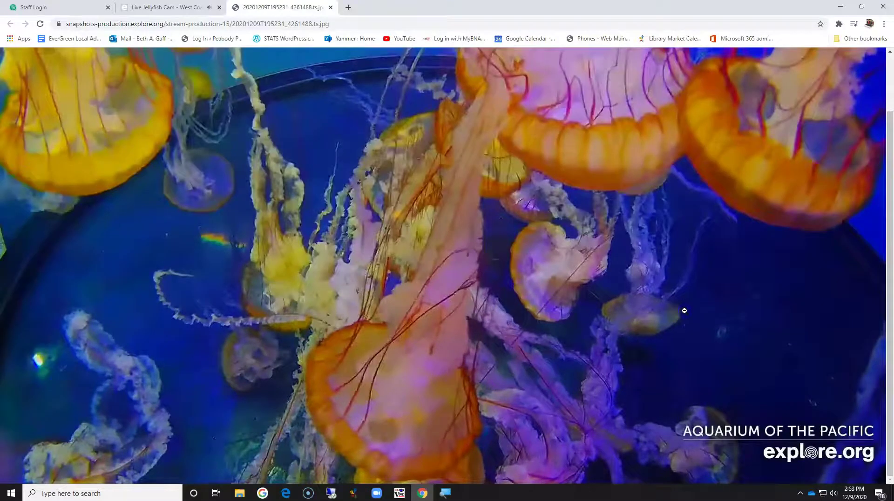
right_click(685, 312)
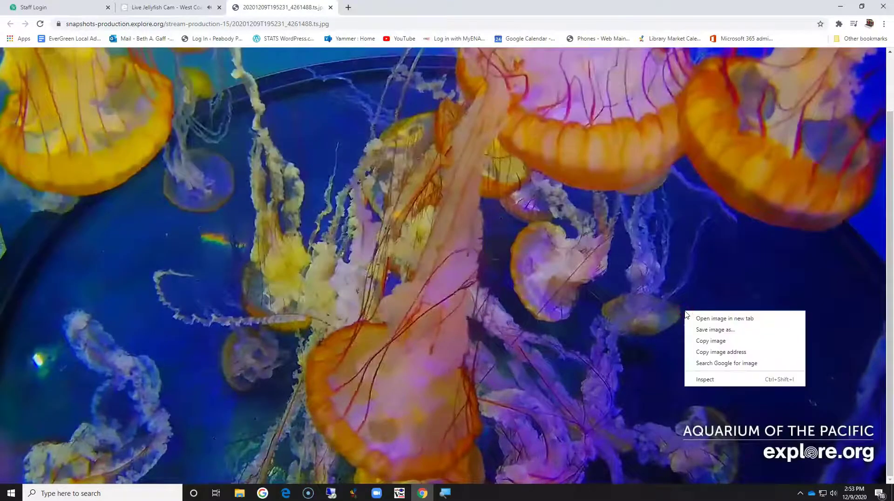
click(752, 275)
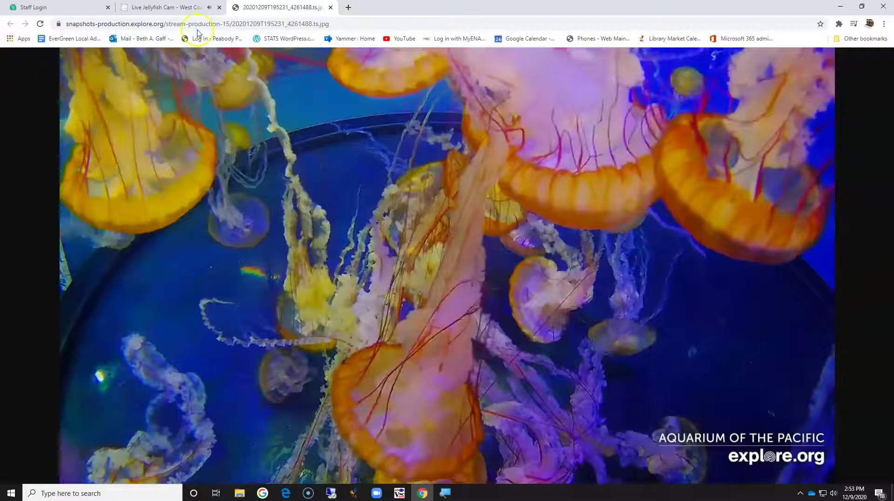
Close the image tab and Snapshot Tool, then open the jellyfish cam's snapshot GALLERY
click(330, 8)
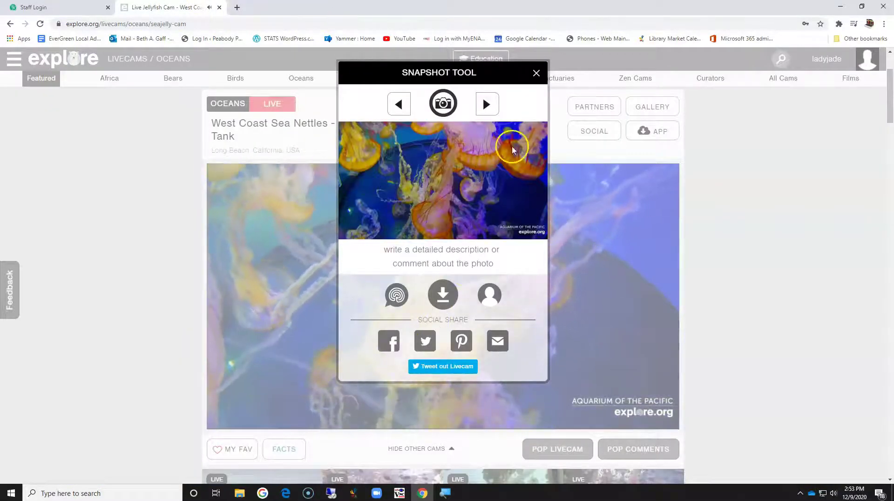
click(536, 74)
click(657, 107)
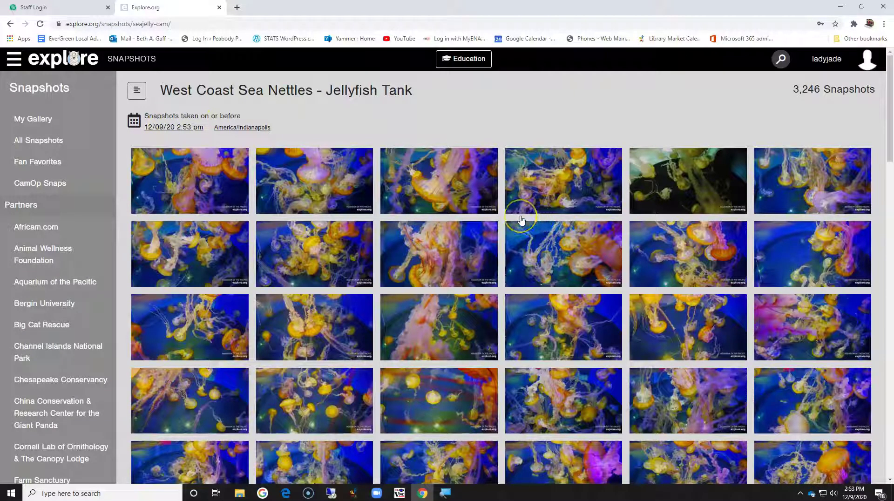
scroll(521, 220, down, 10)
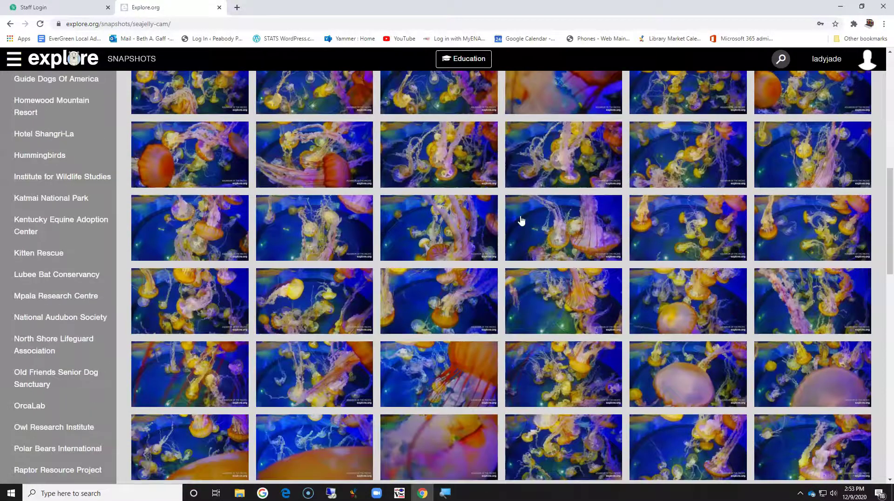
scroll(521, 220, up, 8)
scroll(521, 220, up, 3)
click(177, 127)
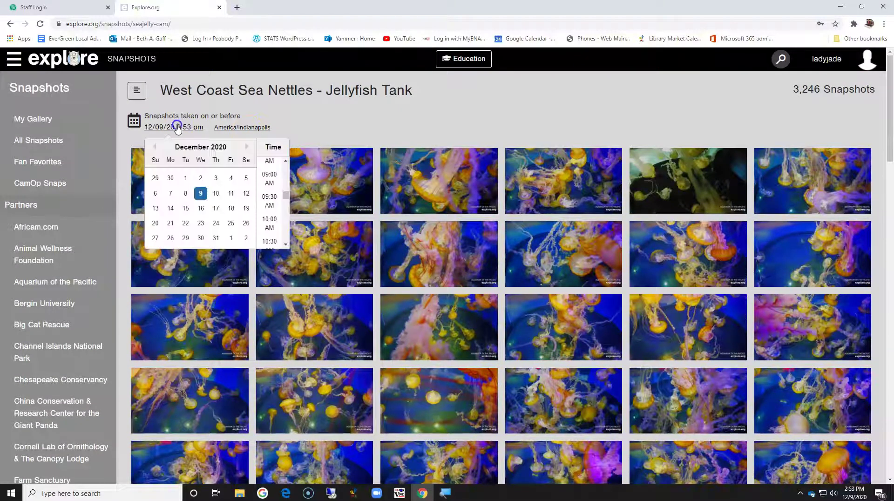
click(323, 128)
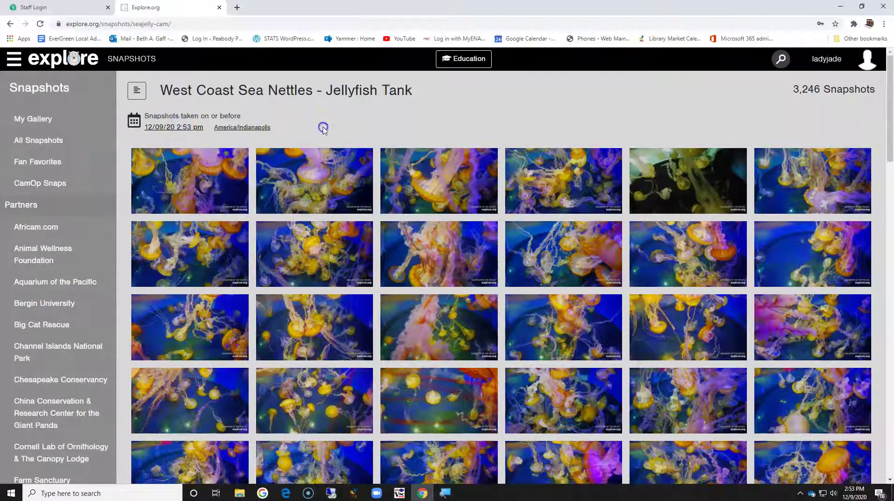
Open My Gallery to see the single jellyfish snapshot, then browse the Snapshots sidebar
mouse_move(788, 156)
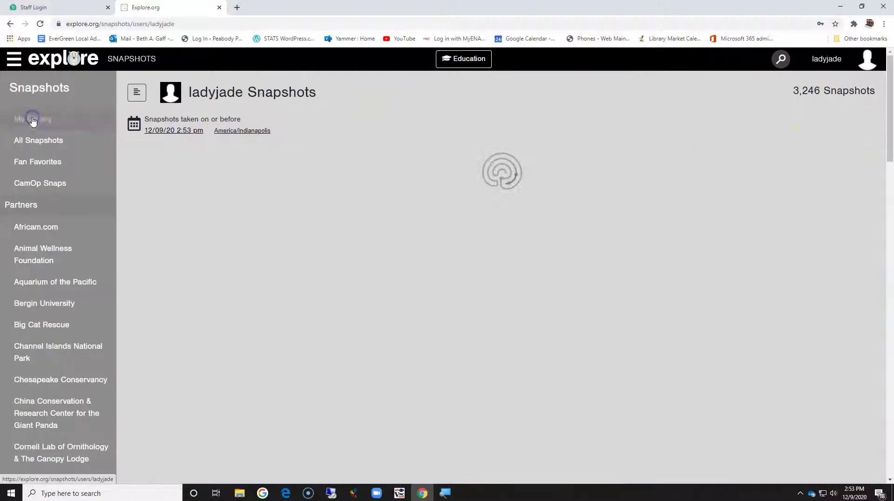
click(41, 118)
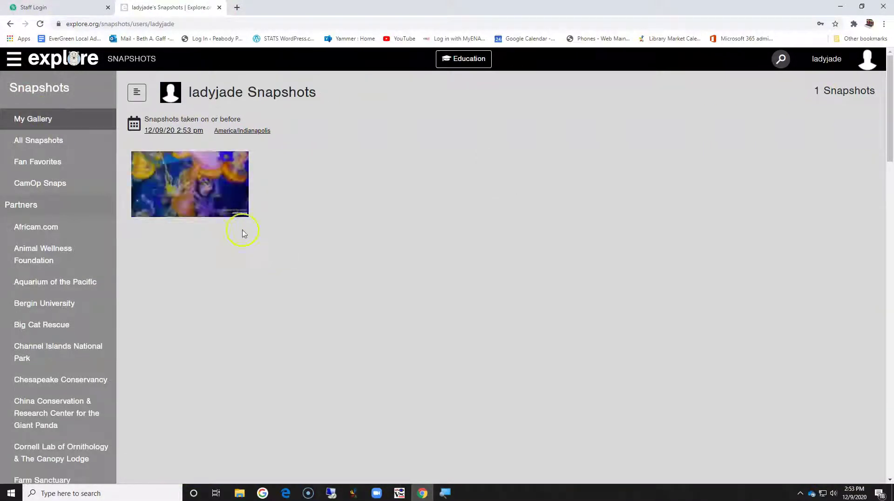
mouse_move(215, 179)
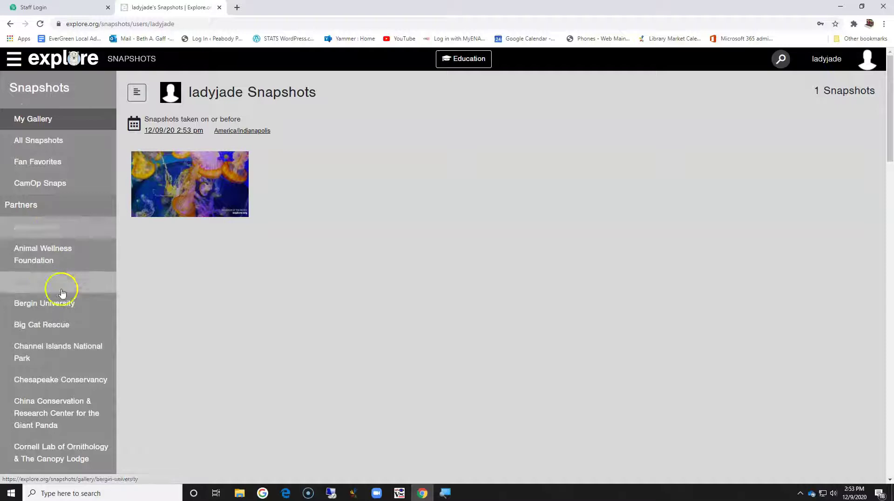
scroll(68, 316, down, 7)
scroll(70, 335, down, 3)
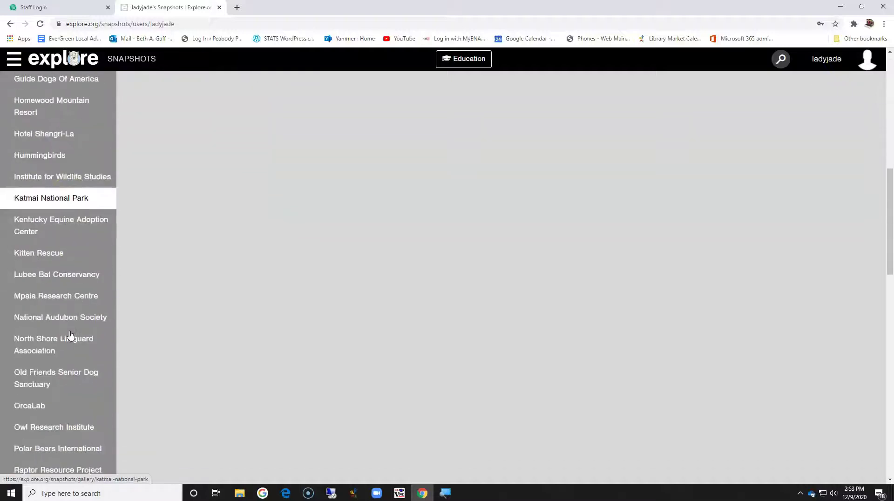
scroll(70, 334, down, 4)
scroll(70, 336, down, 1)
click(75, 399)
scroll(78, 424, down, 5)
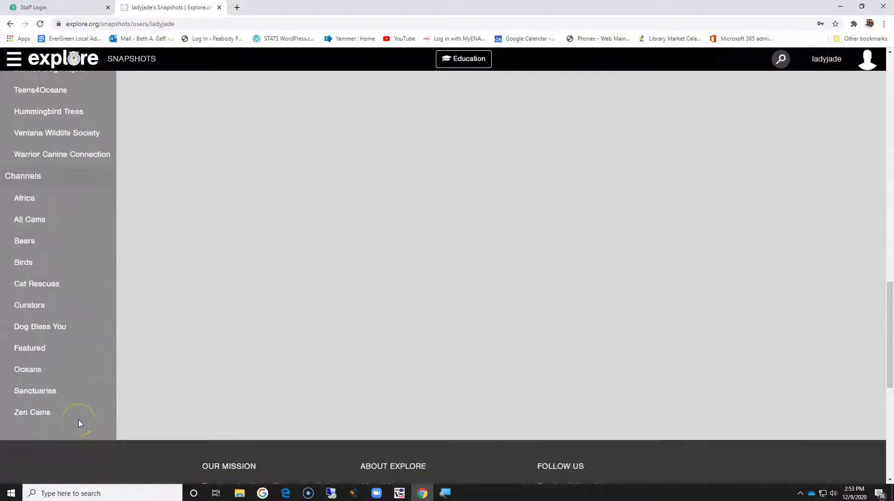
scroll(79, 424, up, 15)
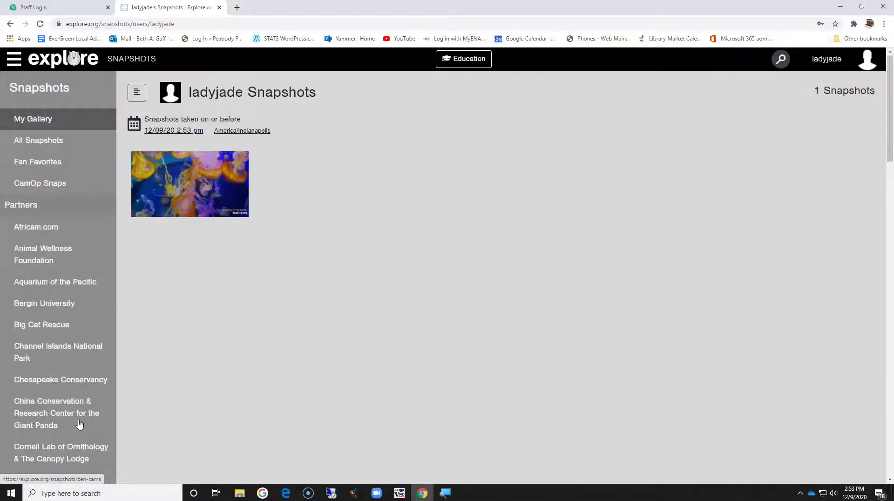
click(78, 177)
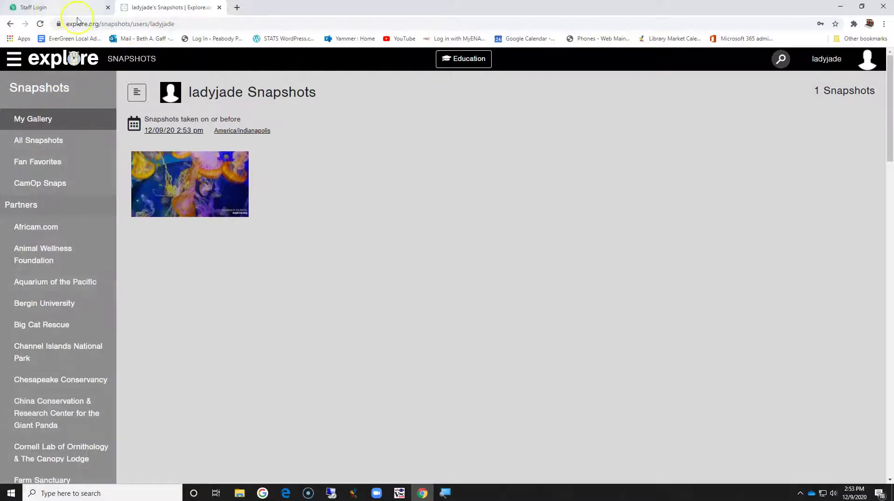
Return to Currently Live cams and advance the category carousel to Hummingbirds, Falcons and Ospreys
click(46, 61)
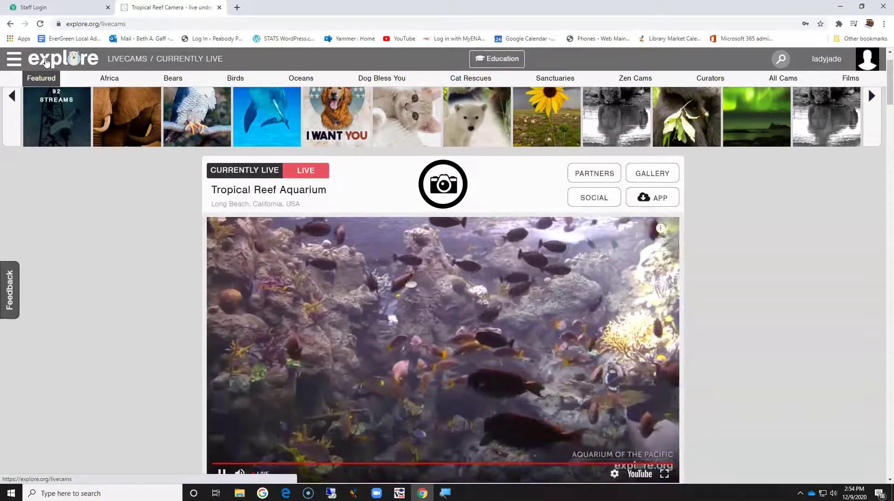
scroll(54, 189, down, 2)
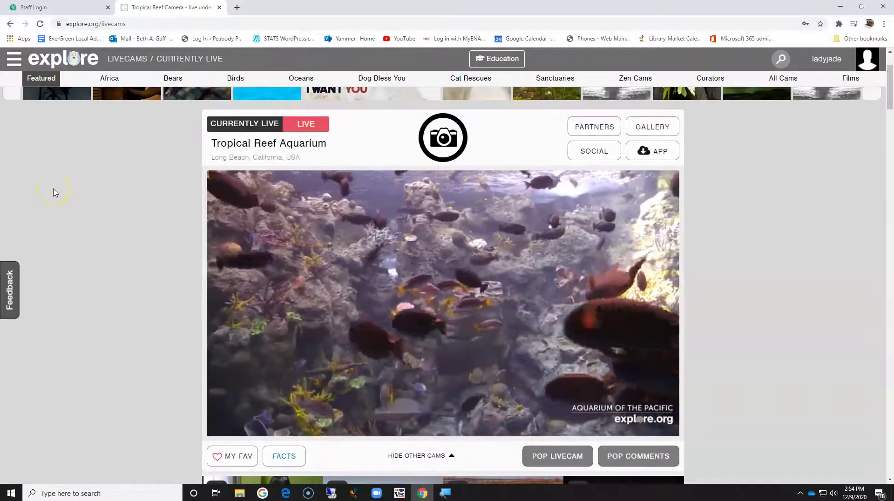
scroll(54, 189, up, 2)
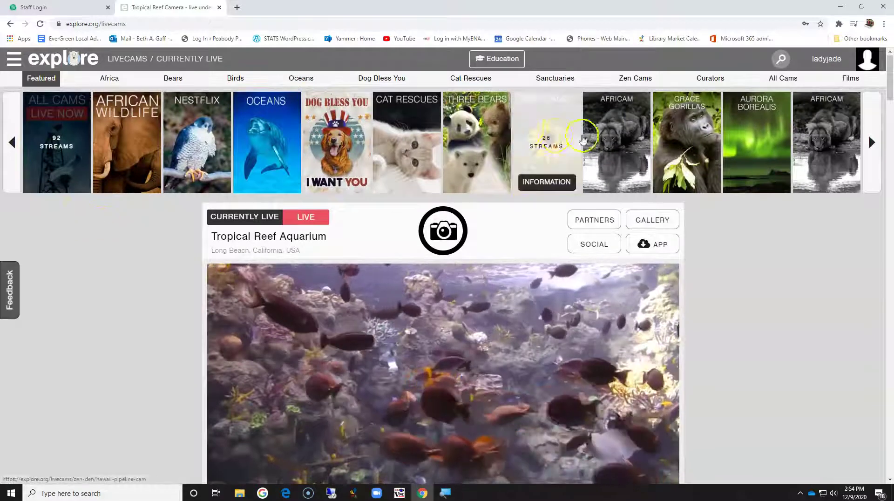
click(872, 142)
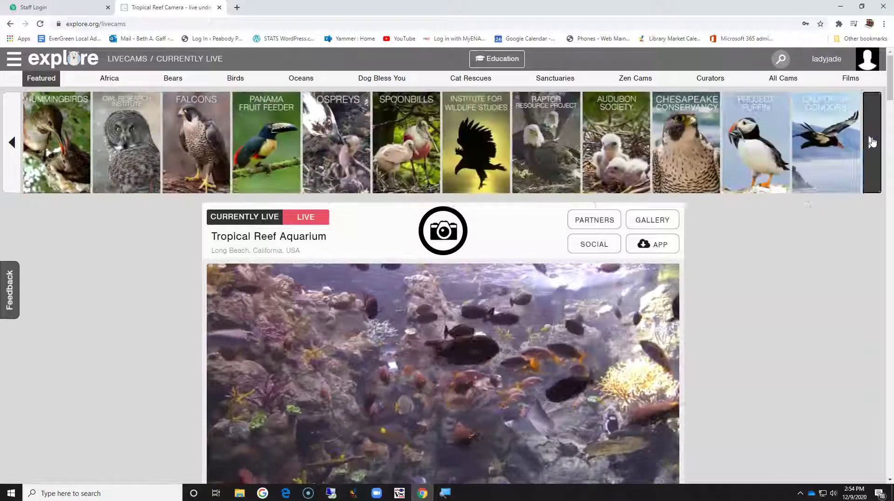